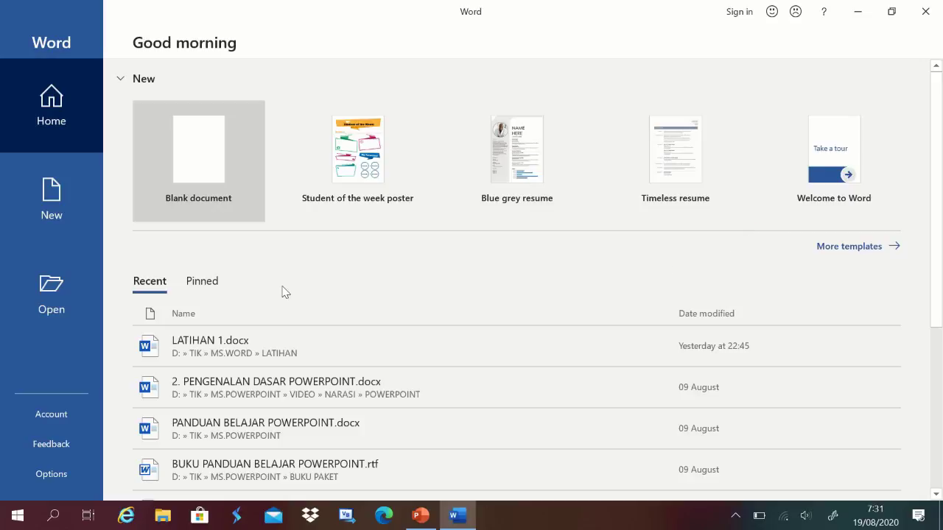
scroll(285, 292, "down", 1)
scroll(285, 292, "down", 1)
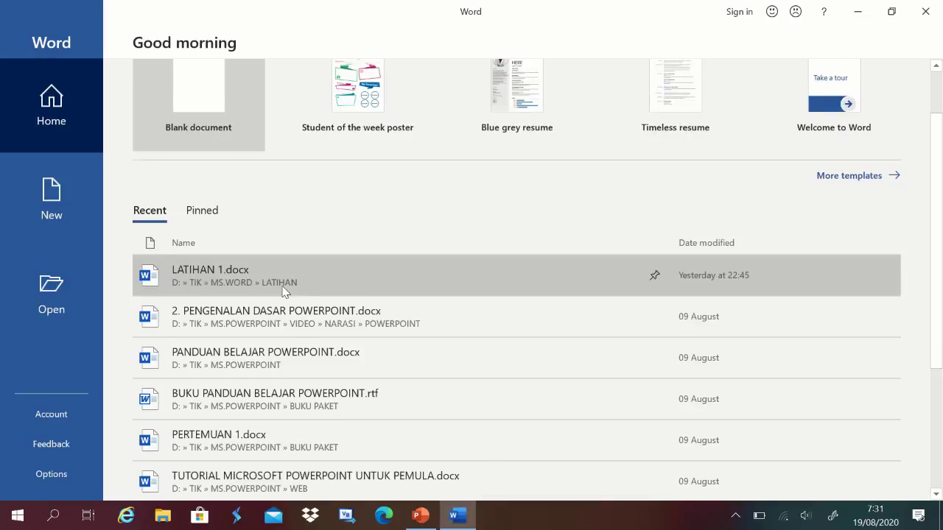
scroll(285, 292, "down", 1)
scroll(285, 291, "down", 1)
scroll(285, 292, "down", 1)
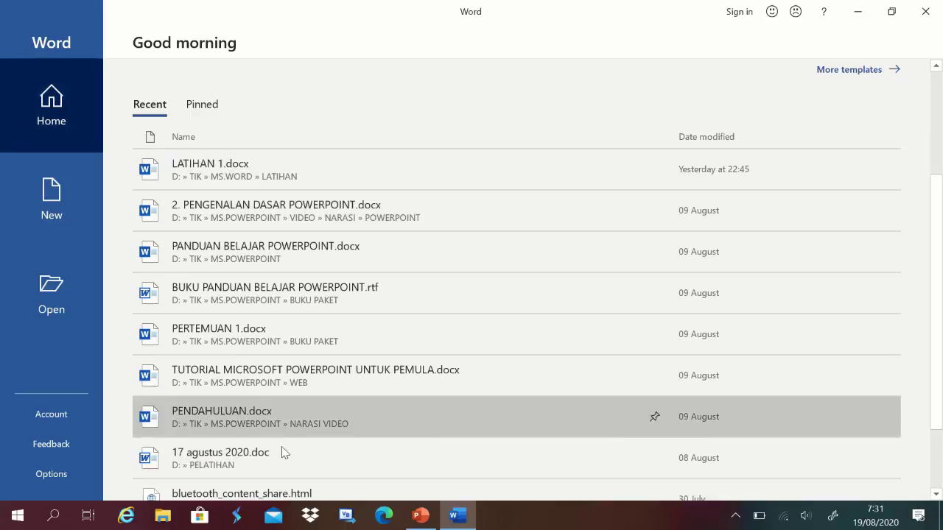
left_click(205, 107)
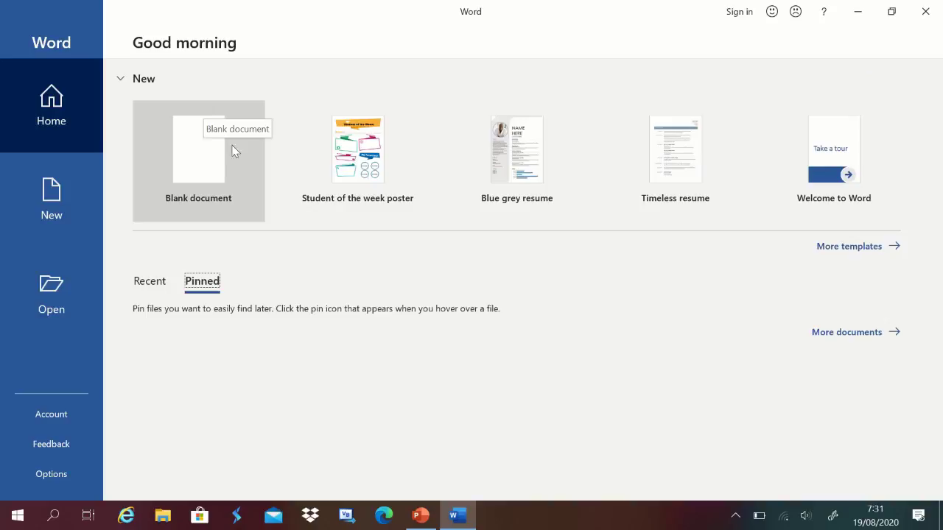
left_click(150, 283)
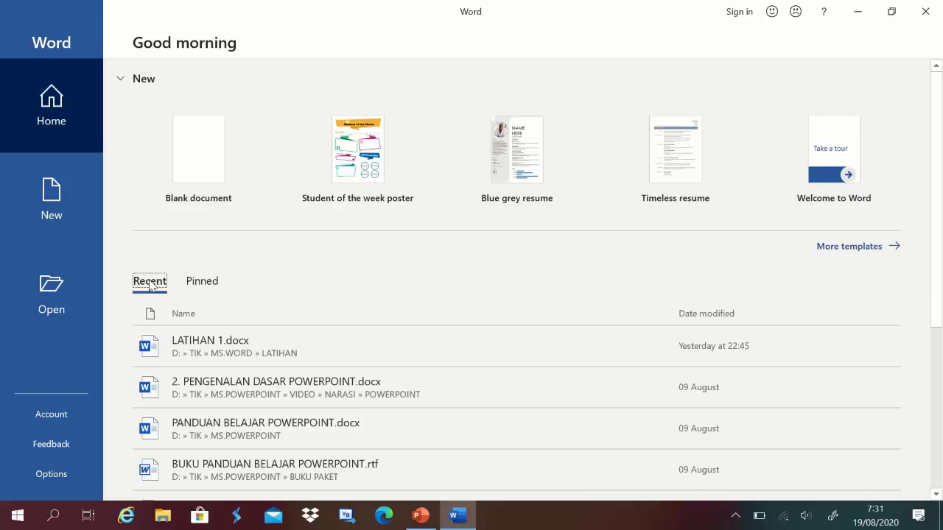
right_click(243, 349)
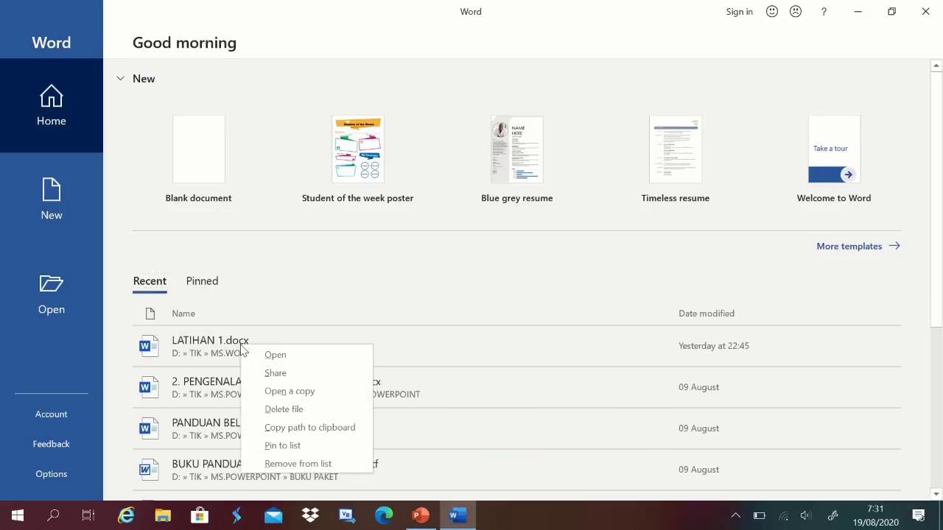
left_click(308, 446)
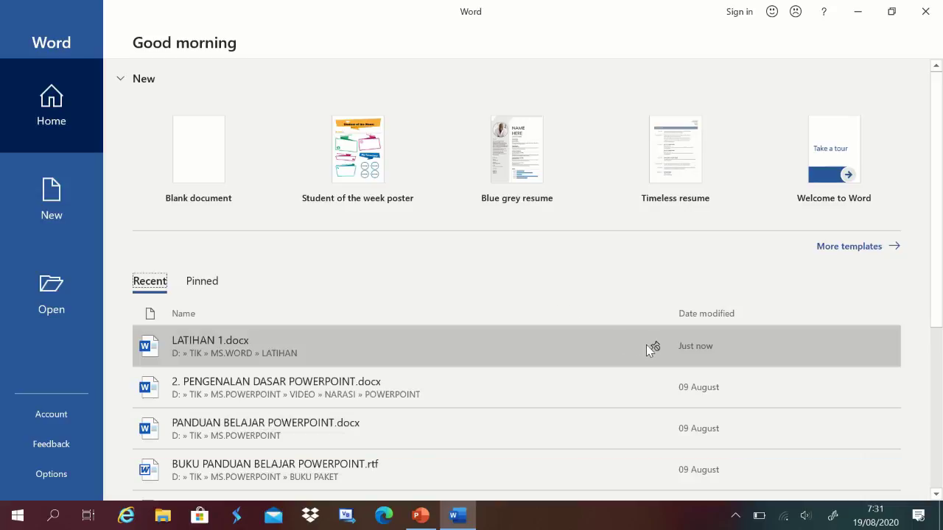
left_click(200, 284)
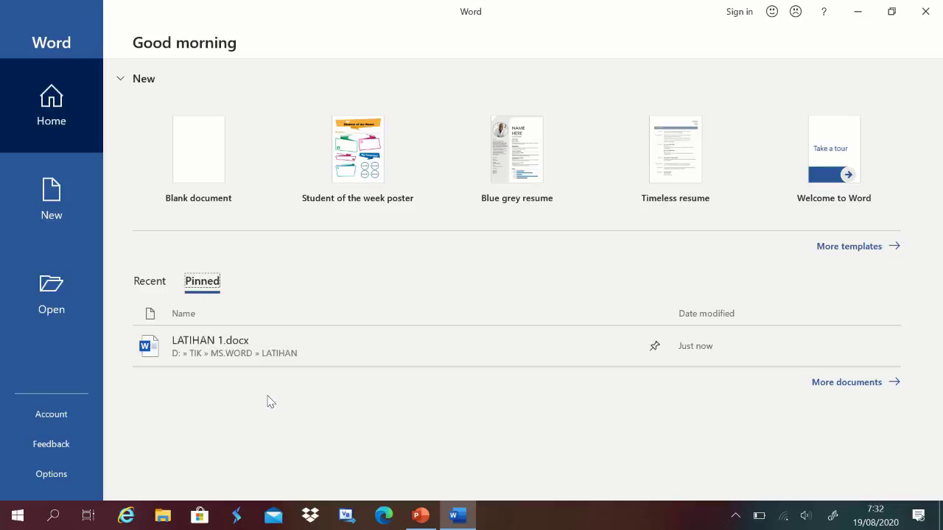
right_click(237, 357)
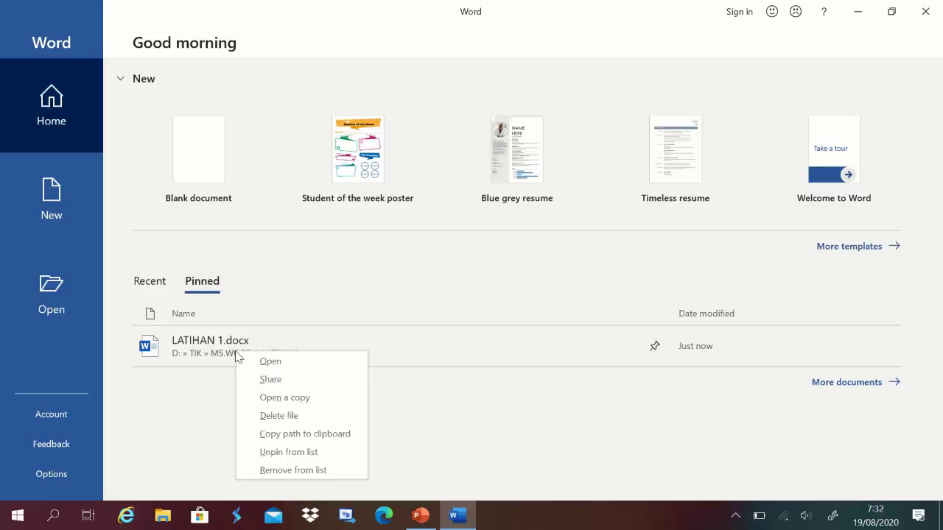
left_click(321, 452)
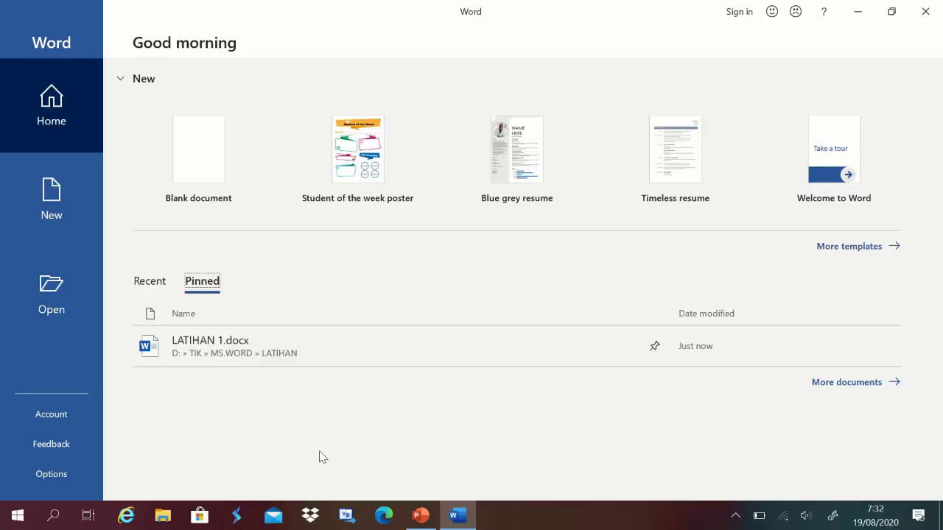
left_click(151, 284)
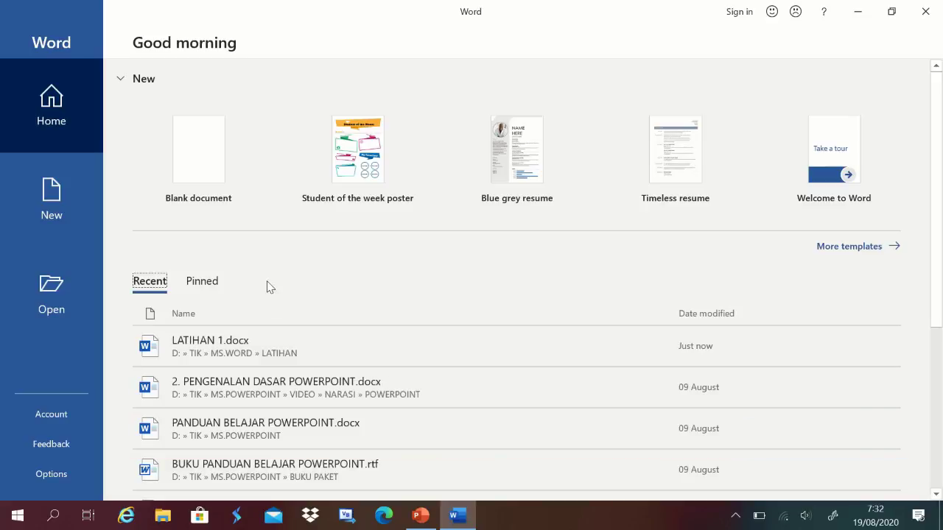
Switch back and forth between the Home and Open pages, ending on Open.
left_click(54, 292)
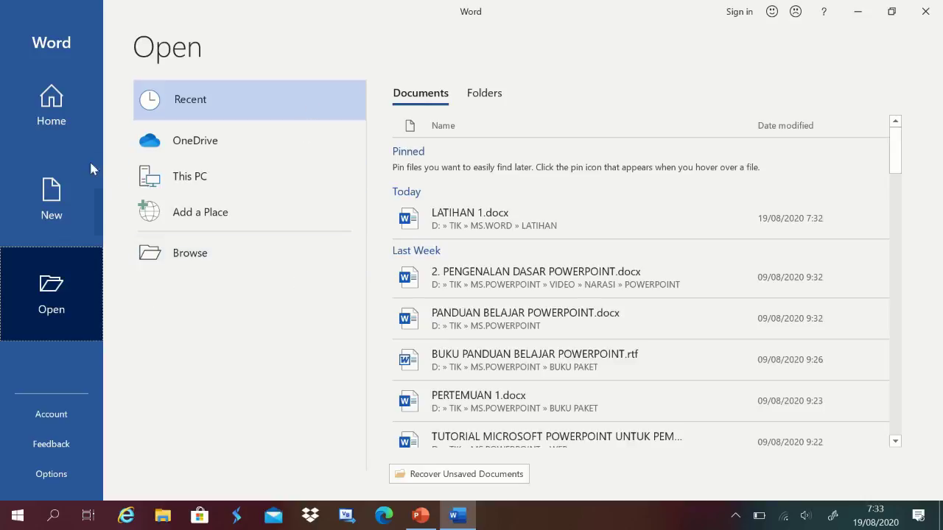
left_click(66, 105)
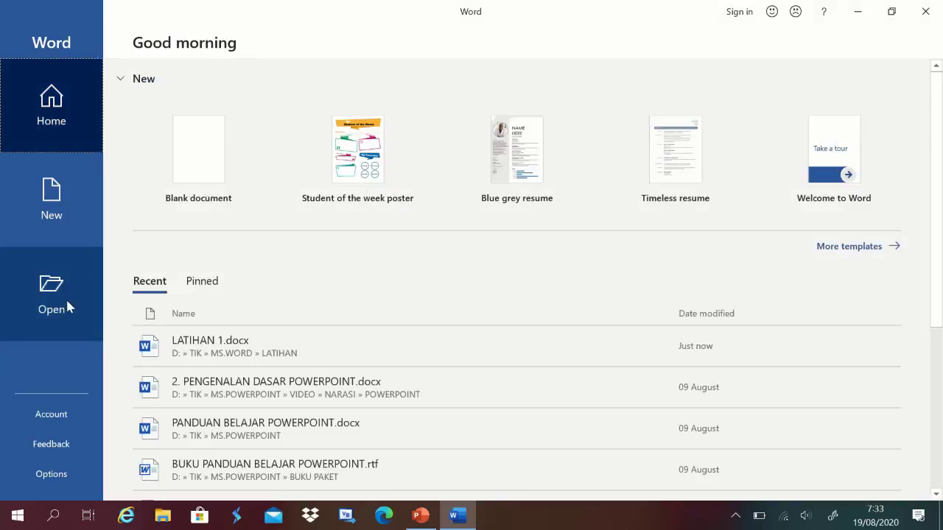
left_click(66, 299)
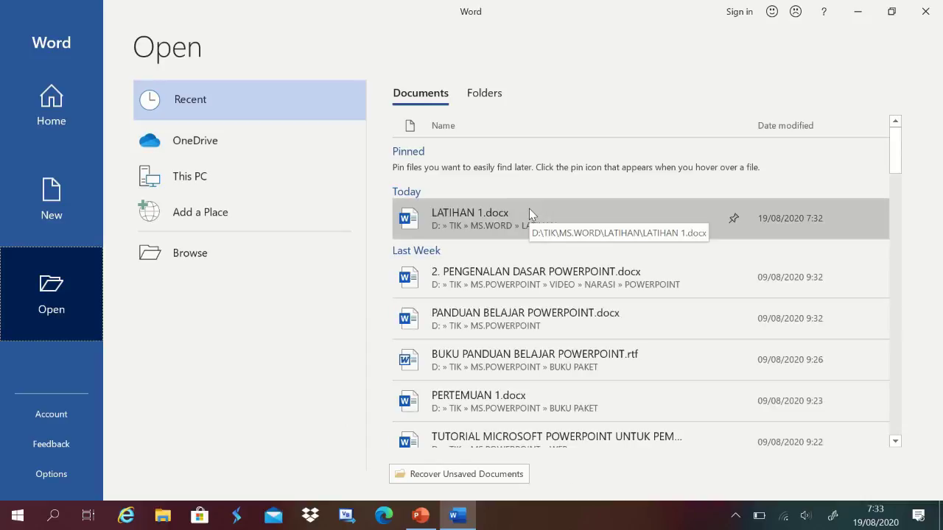
left_click(57, 114)
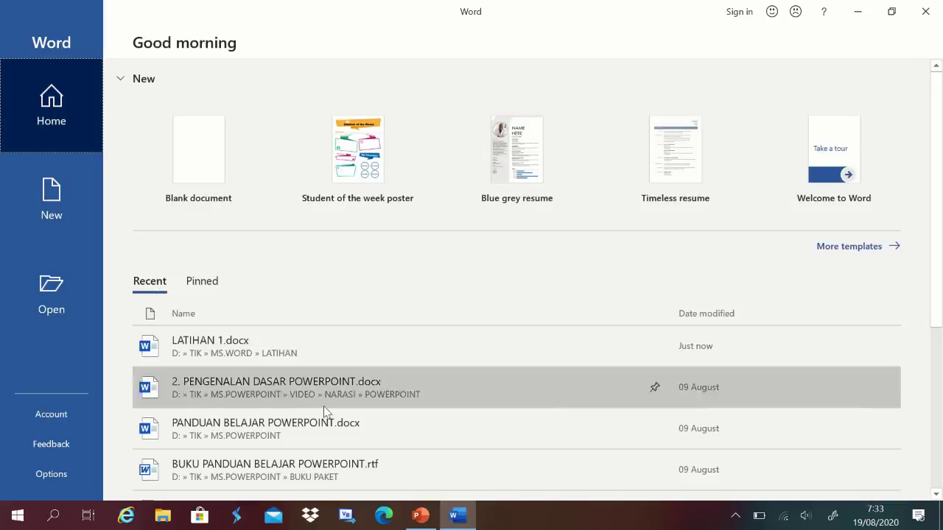
left_click(49, 301)
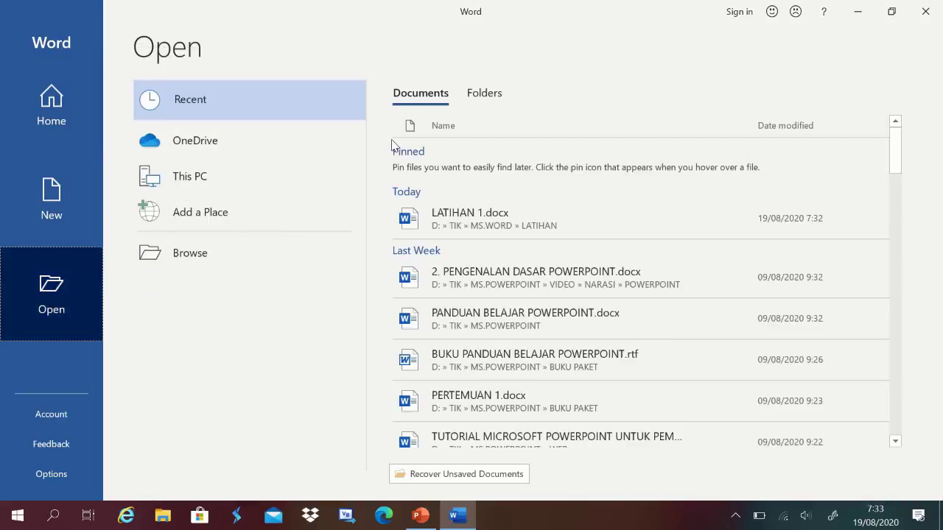
Toggle the recent list between Folders and Documents, ending on Folders with LATIHAN at the top.
left_click(489, 96)
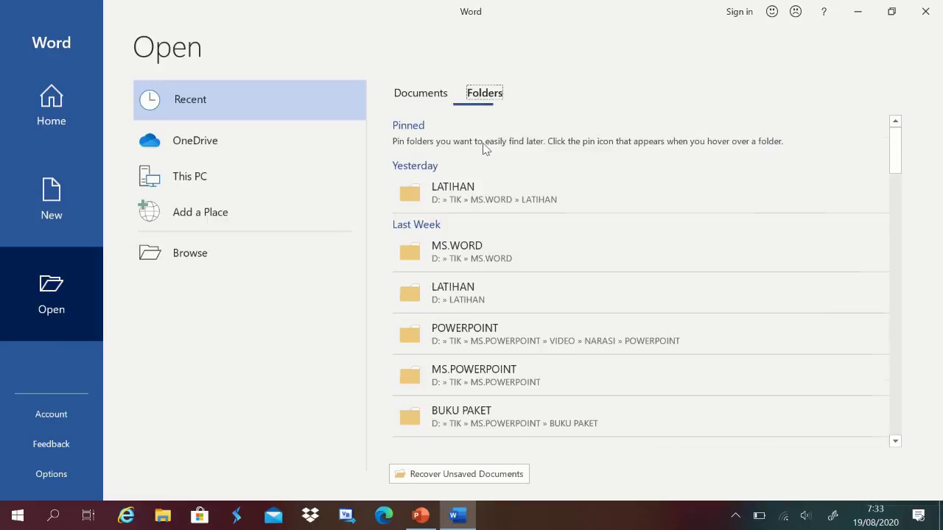
left_click(438, 101)
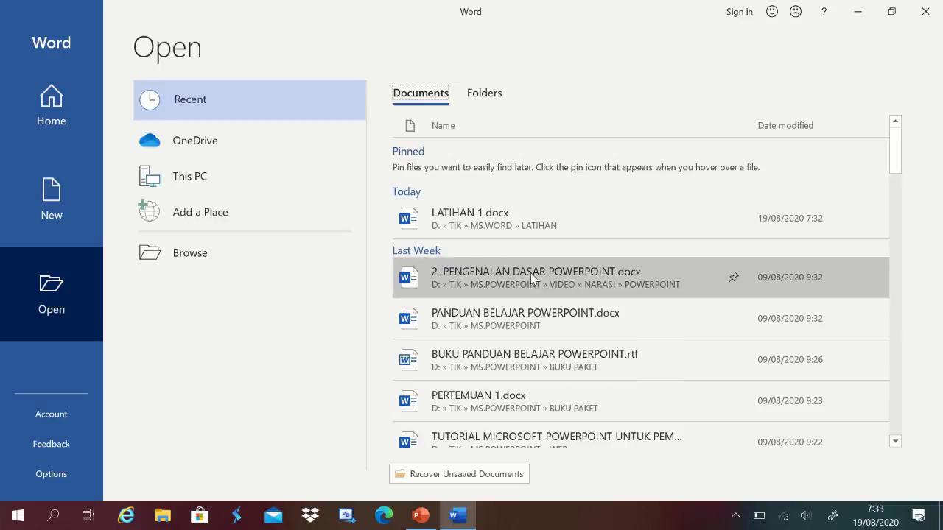
left_click(489, 96)
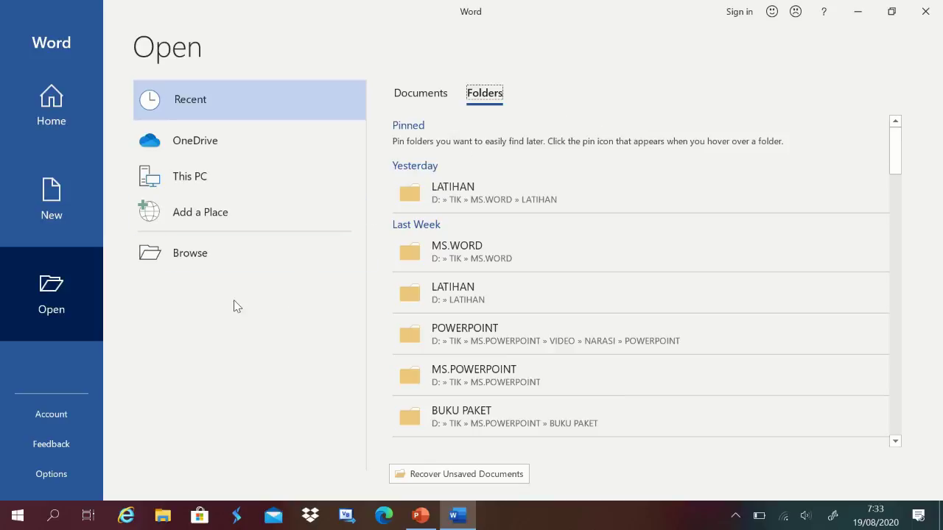
Bring up the Browse dialog and scroll its navigation pane down to the drives.
left_click(150, 258)
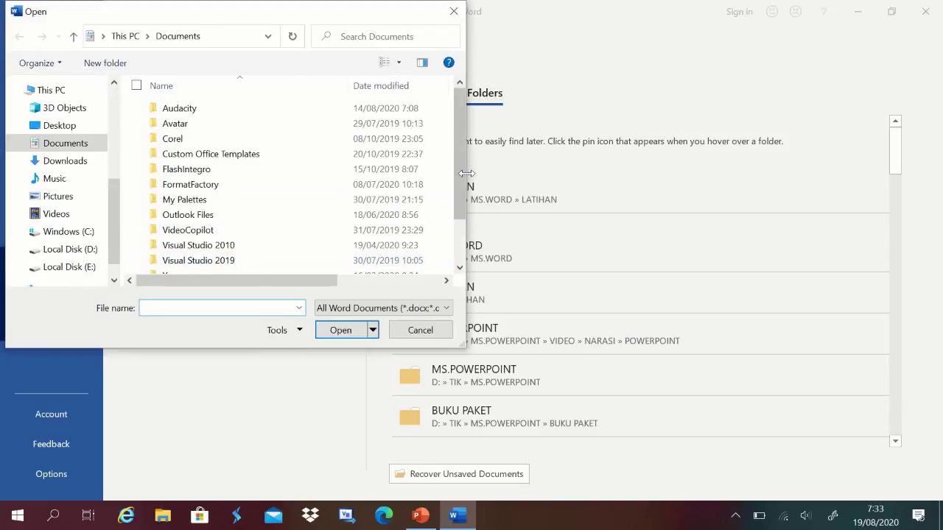
scroll(458, 163, "down", 2)
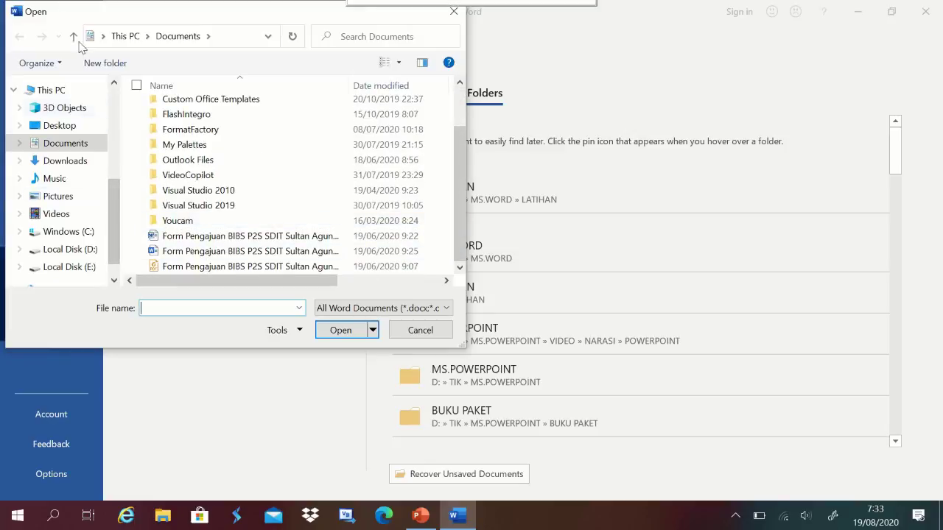
scroll(116, 206, "up", 5)
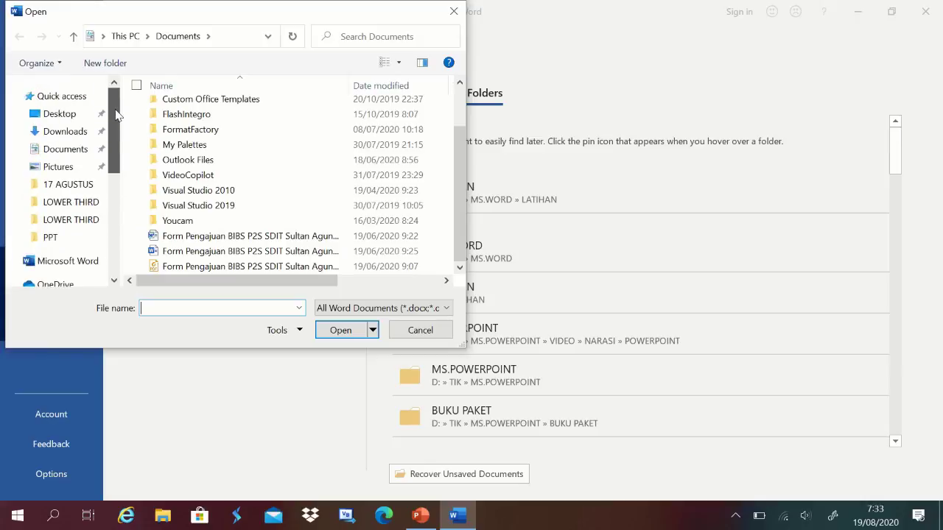
scroll(114, 198, "down", 4)
left_click_drag(114, 197, 112, 221)
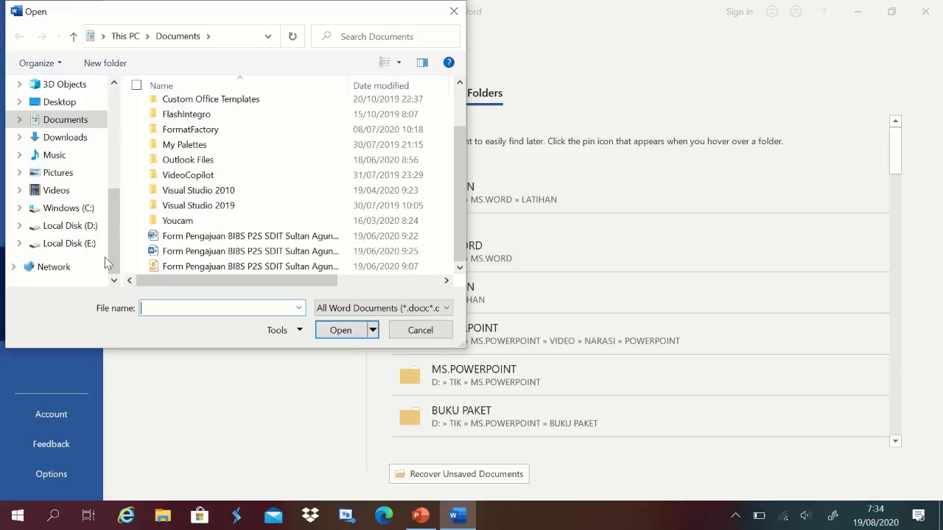
Look through Windows (C:), Local Disk (D:) and Local Disk (E:), finishing on Local Disk (D:).
left_click(74, 212)
left_click(73, 225)
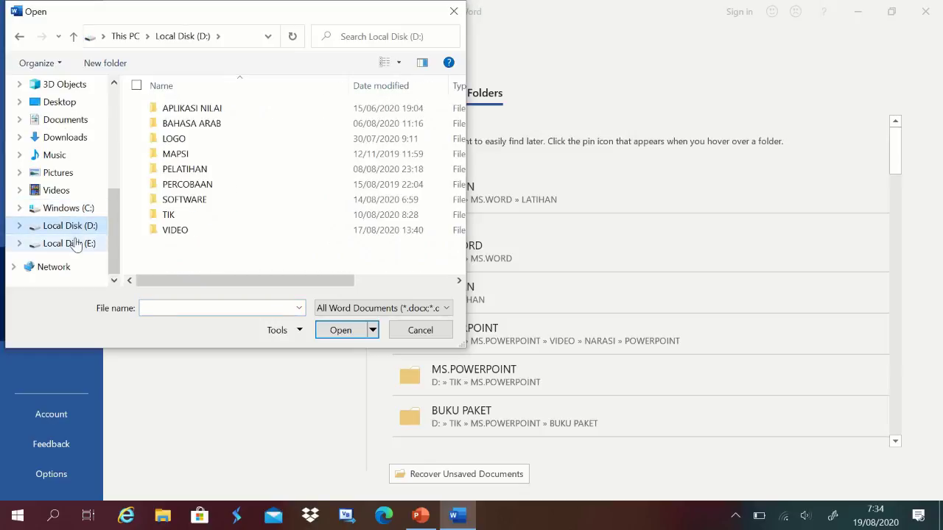
left_click(74, 244)
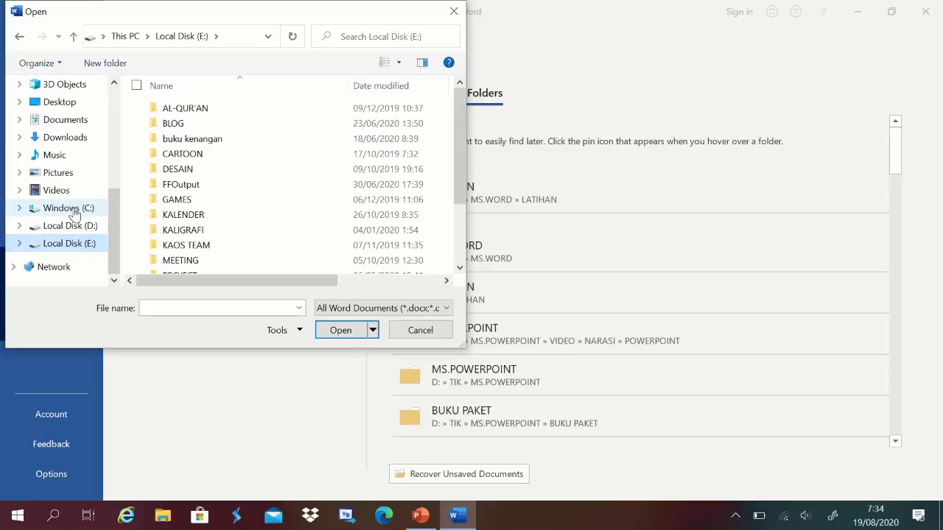
left_click(67, 208)
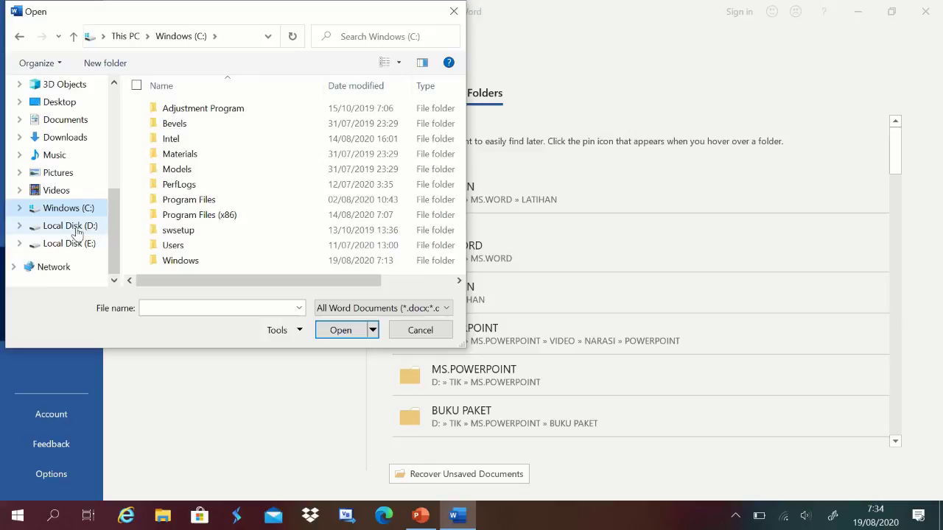
left_click(77, 232)
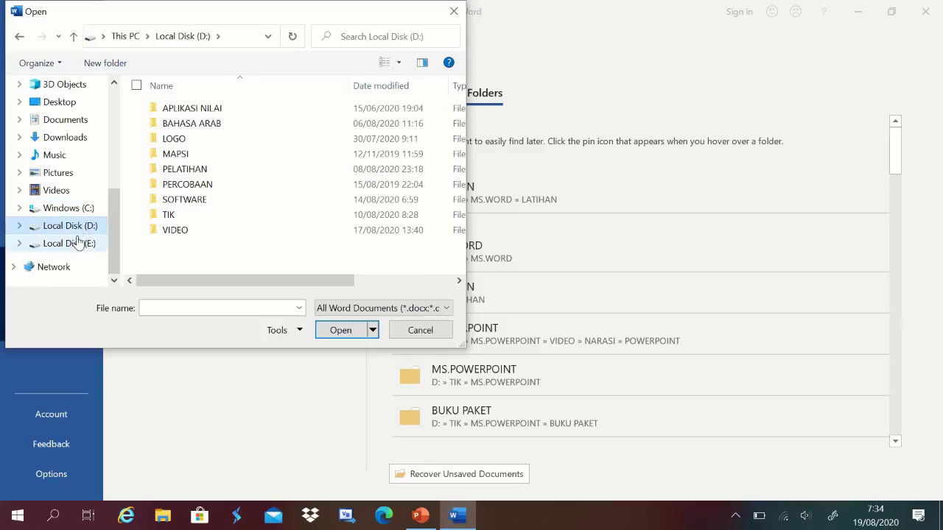
left_click(79, 248)
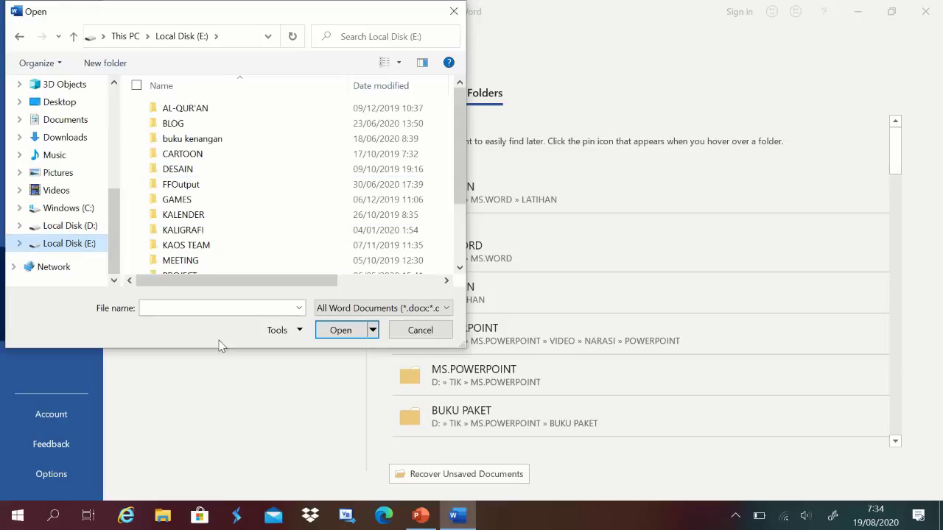
left_click(70, 226)
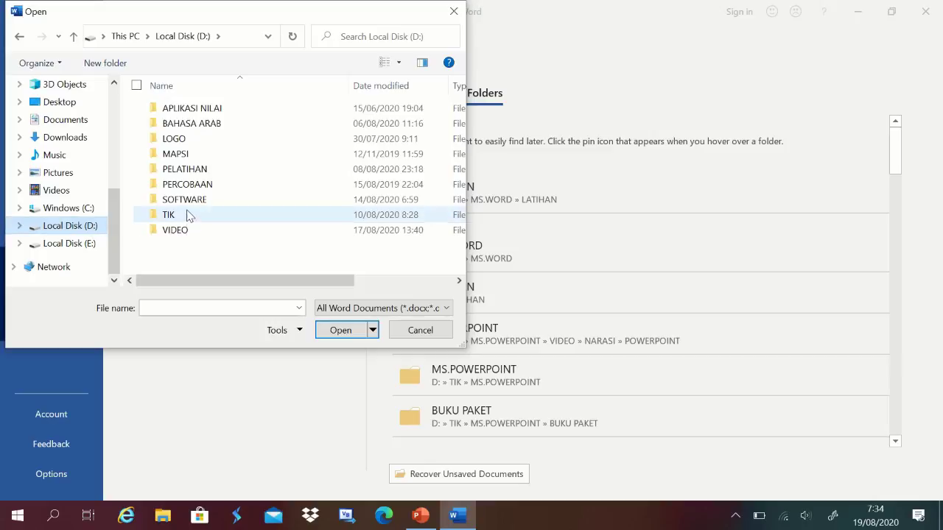
double_click(186, 215)
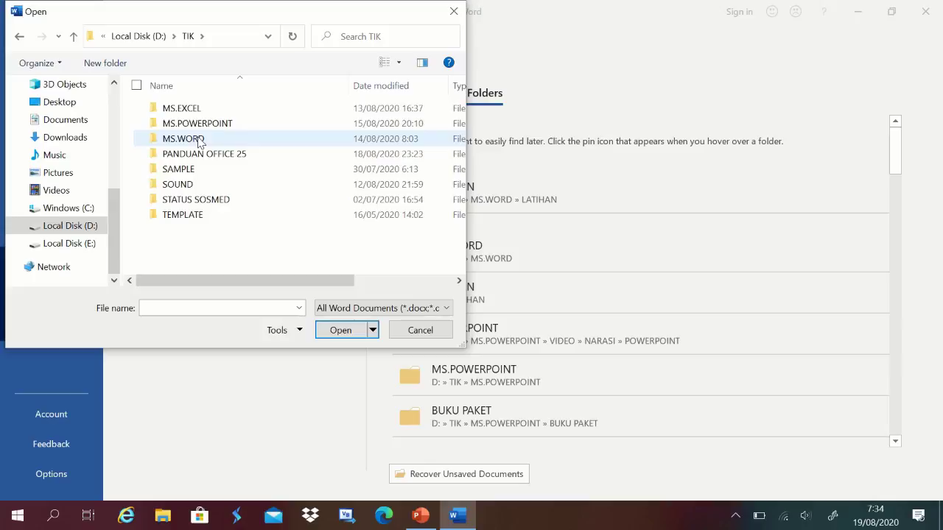
double_click(198, 140)
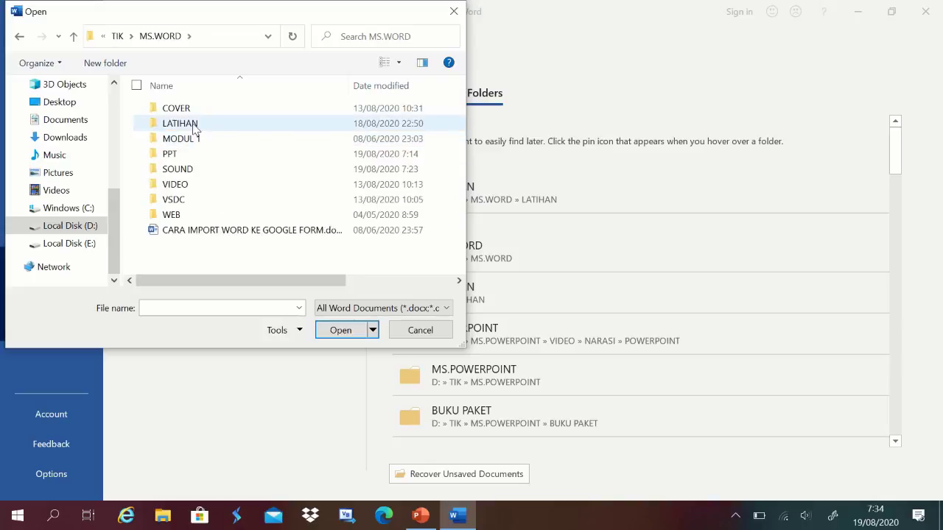
double_click(195, 125)
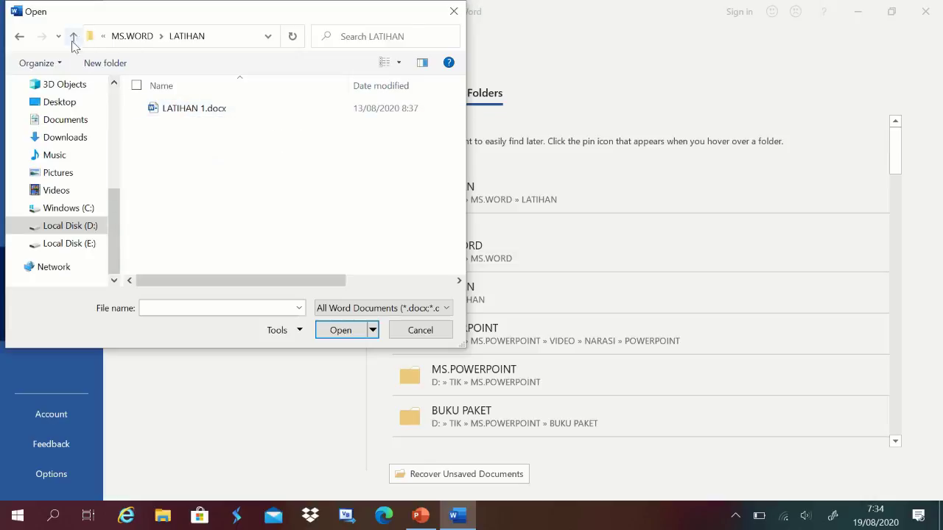
left_click(20, 39)
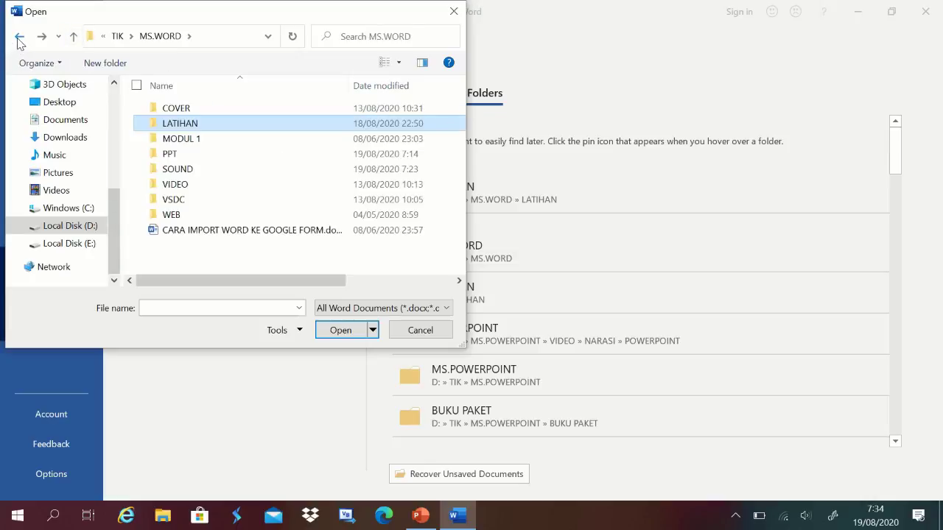
left_click(20, 38)
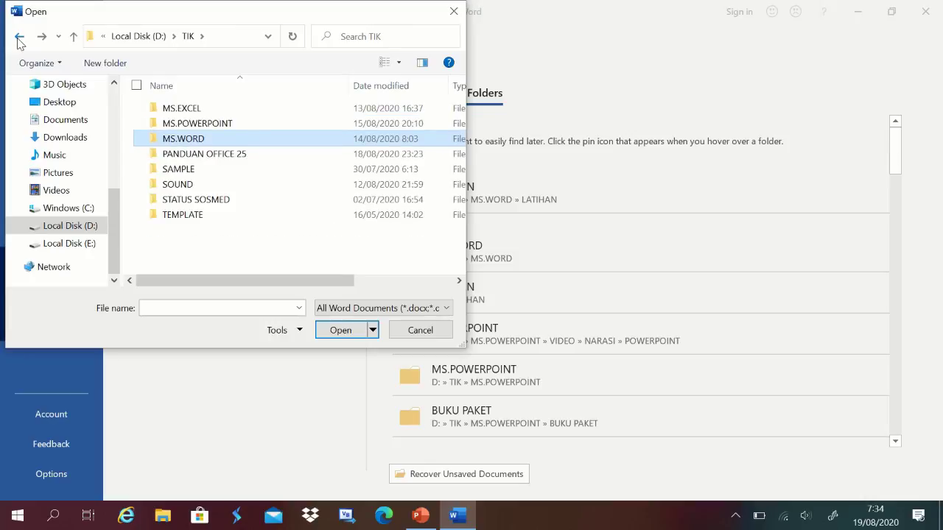
left_click(20, 38)
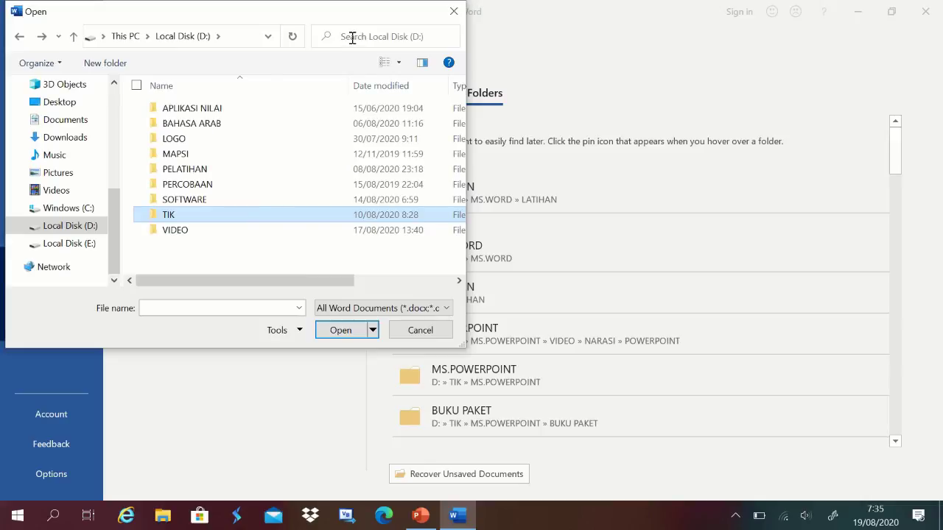
left_click(432, 37)
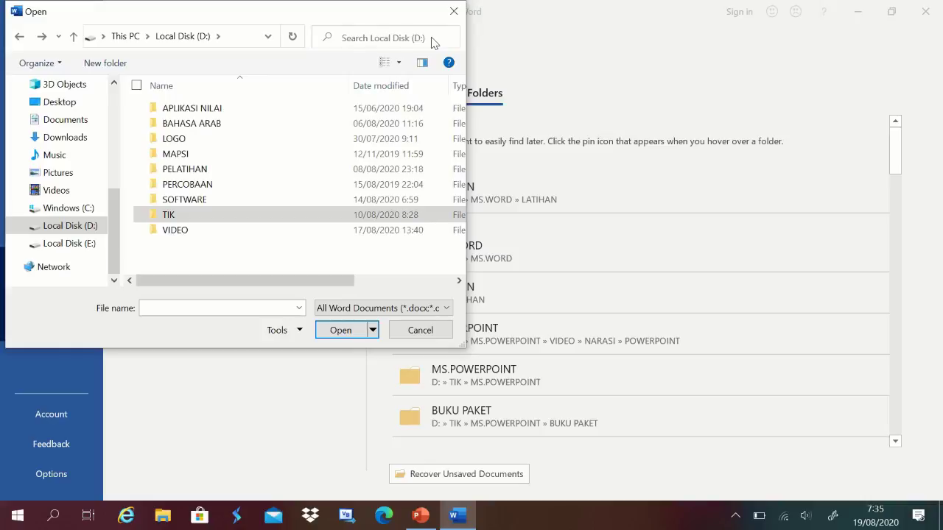
type("LATI")
type("HAN")
left_click(449, 38)
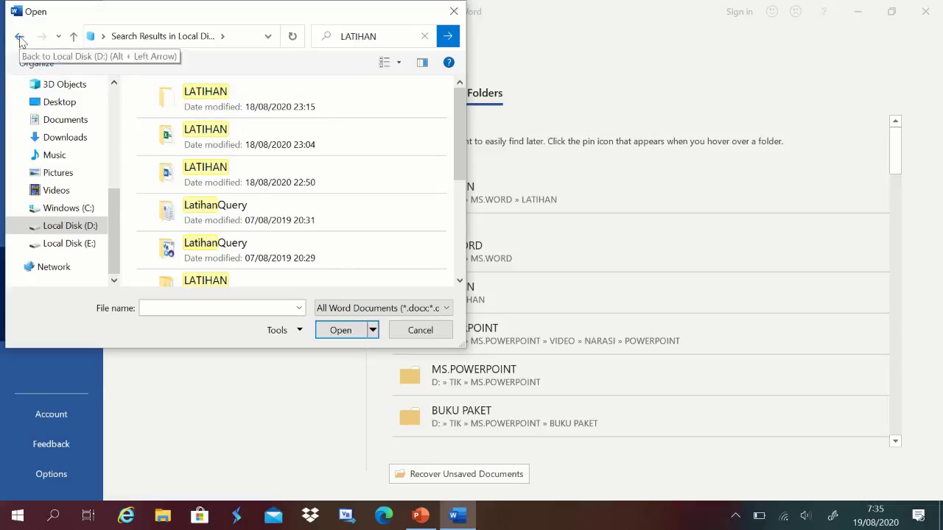
left_click(425, 36)
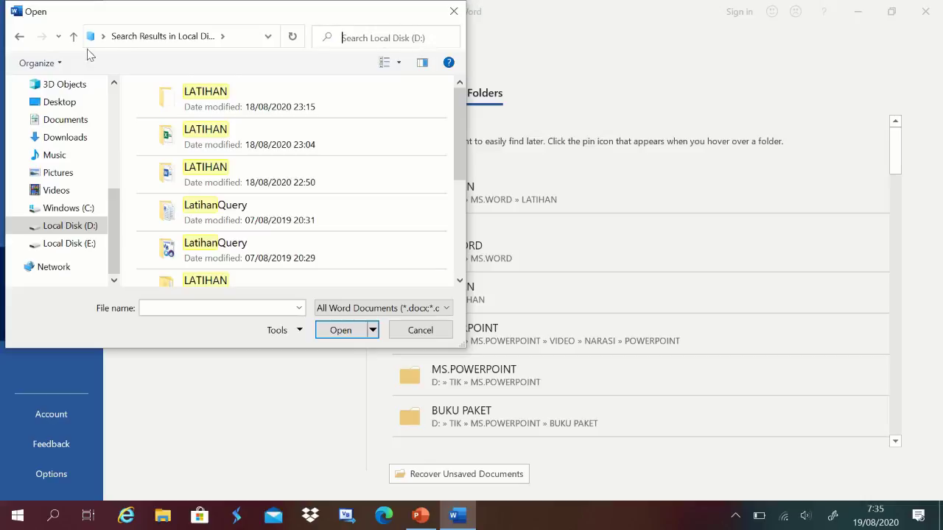
left_click(19, 36)
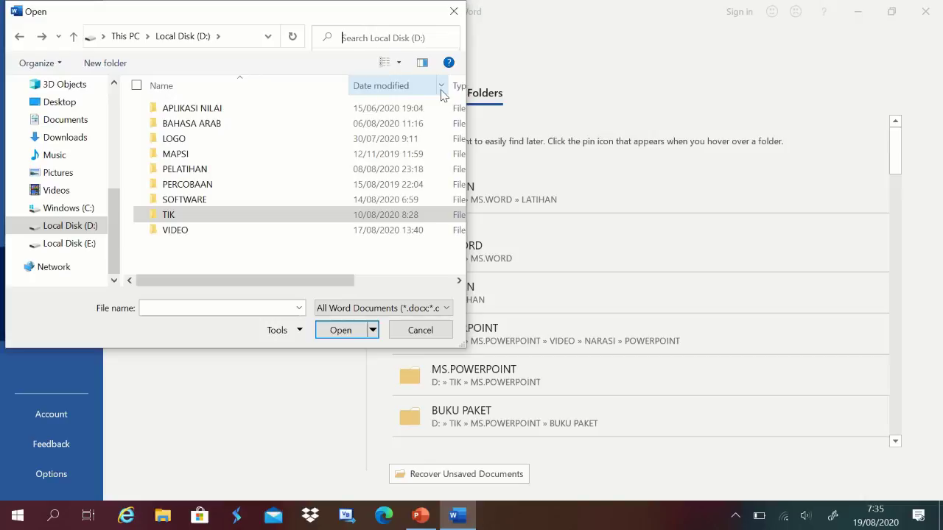
Check the Date modified filter options, then select the PELATIHAN and TIK folders on Local Disk (D:).
left_click(441, 87)
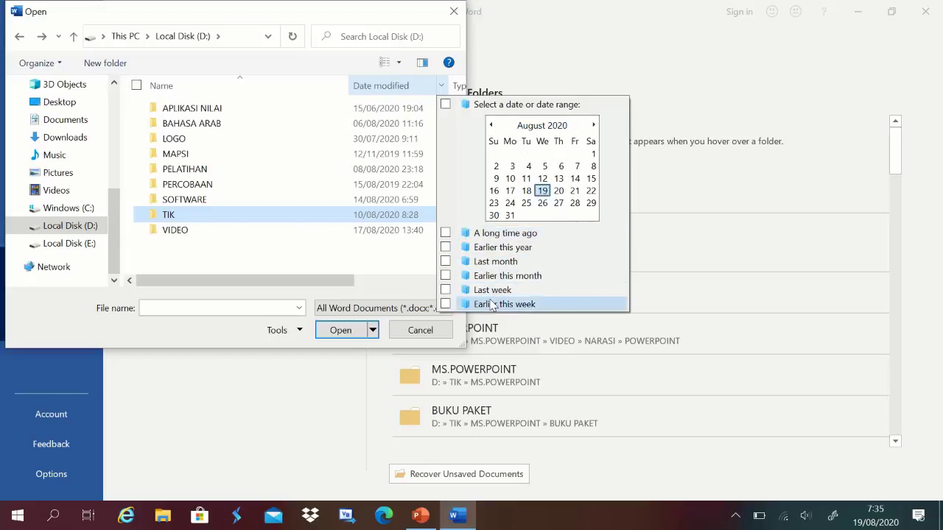
left_click(442, 87)
left_click(443, 87)
left_click(276, 171)
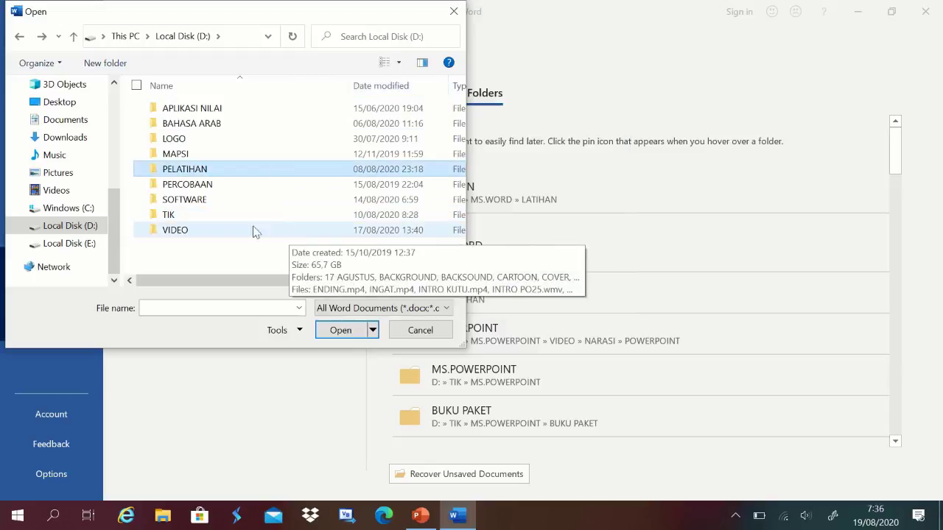
left_click(180, 218)
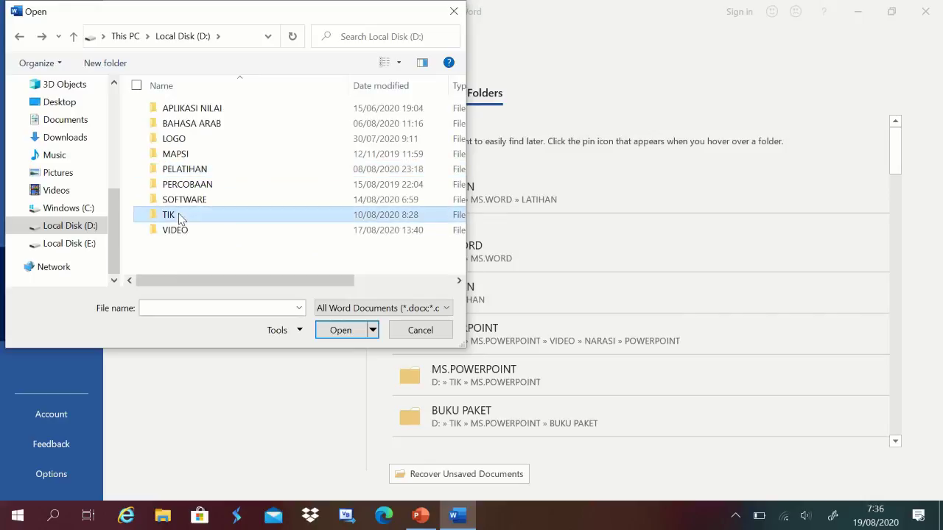
Go into TIK\MS.WORD\LATIHAN and open LATIHAN 1.docx.
double_click(185, 215)
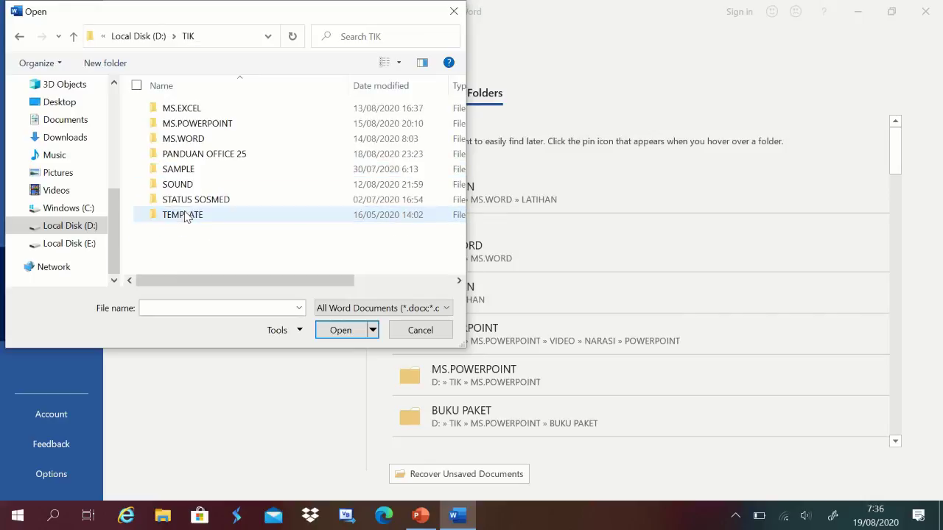
double_click(190, 138)
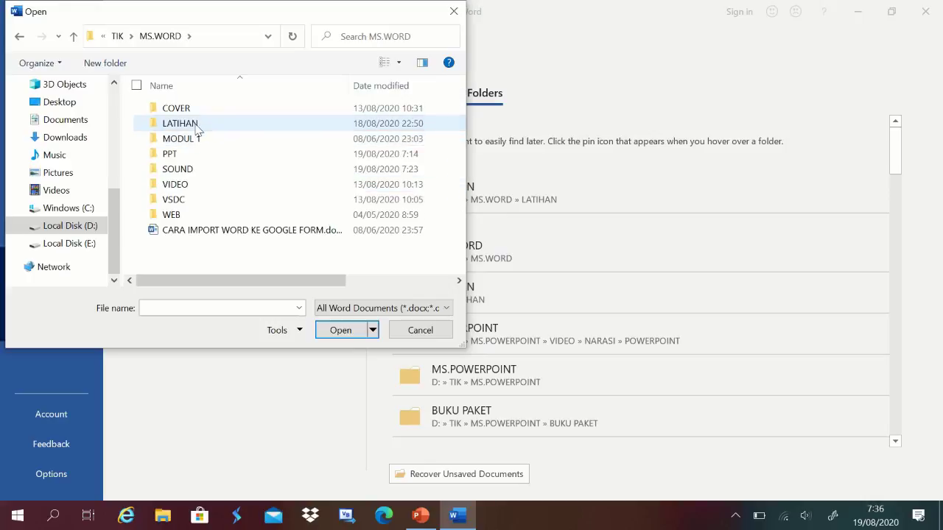
double_click(191, 126)
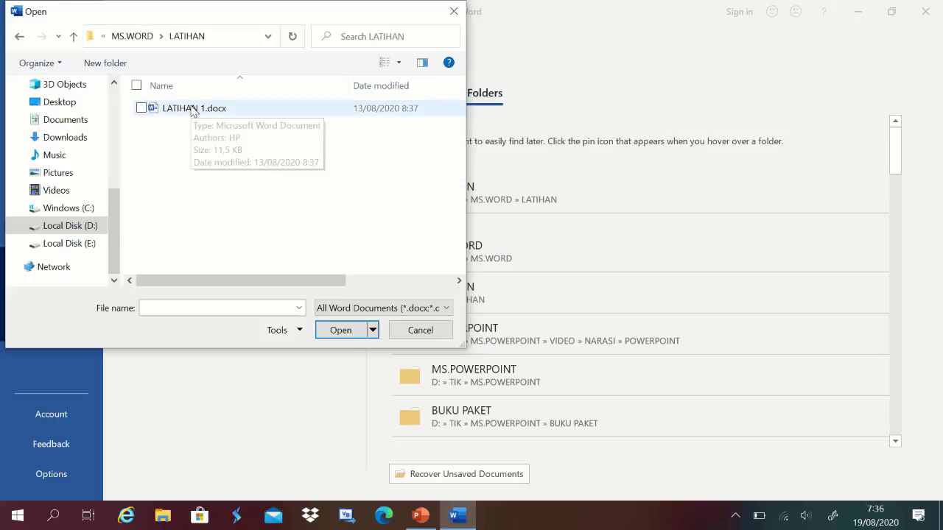
left_click(191, 109)
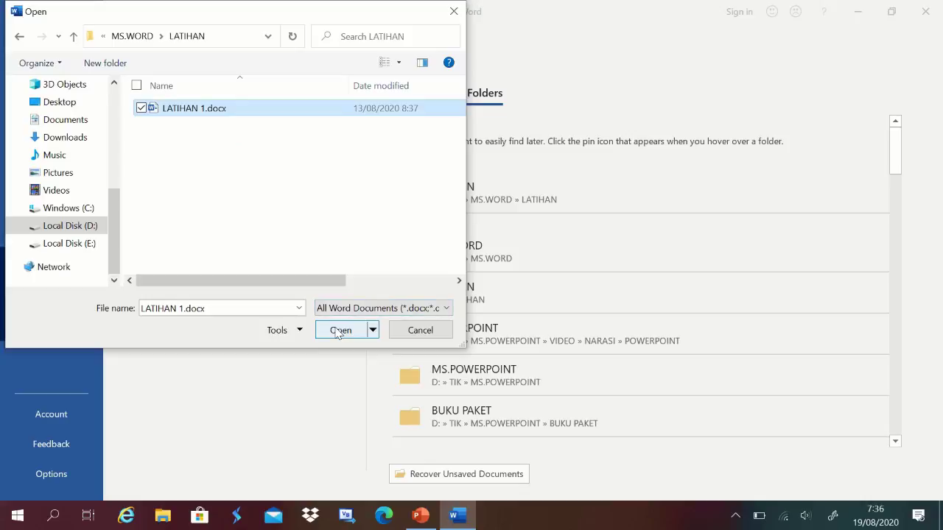
left_click(339, 332)
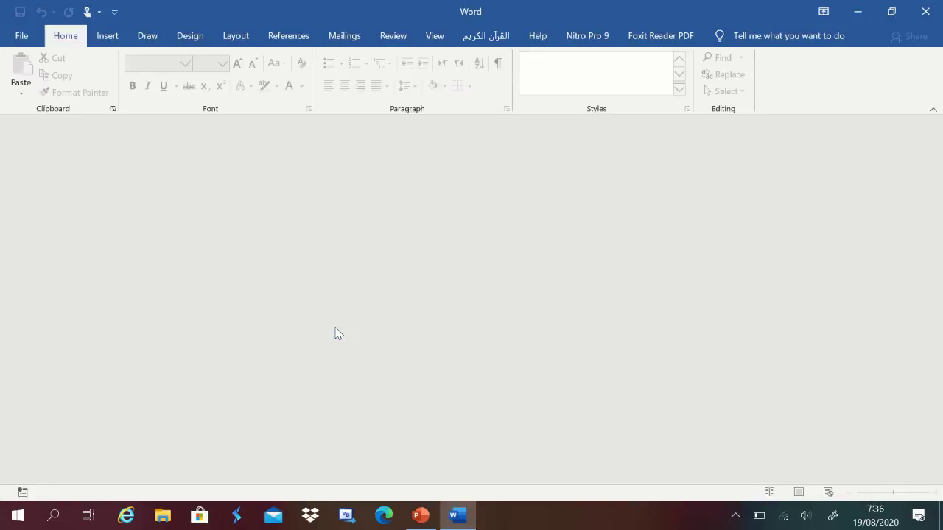